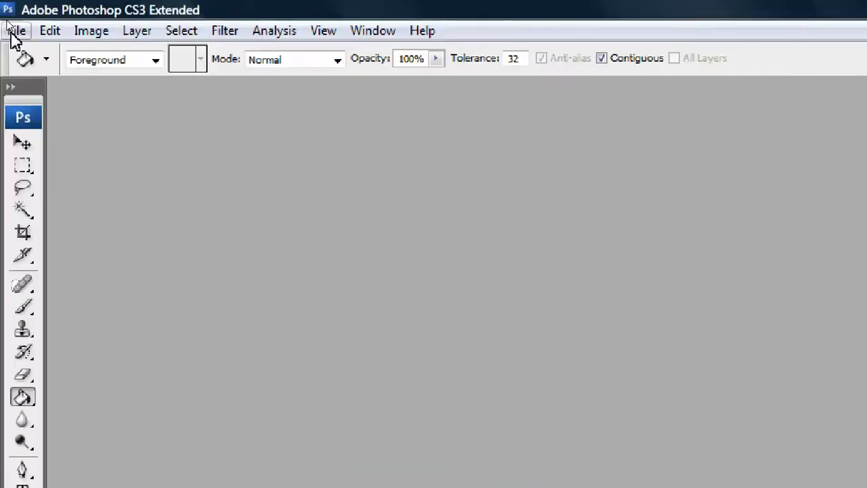
Create a new 800×160-pixel white document named 'banner'.
click(10, 19)
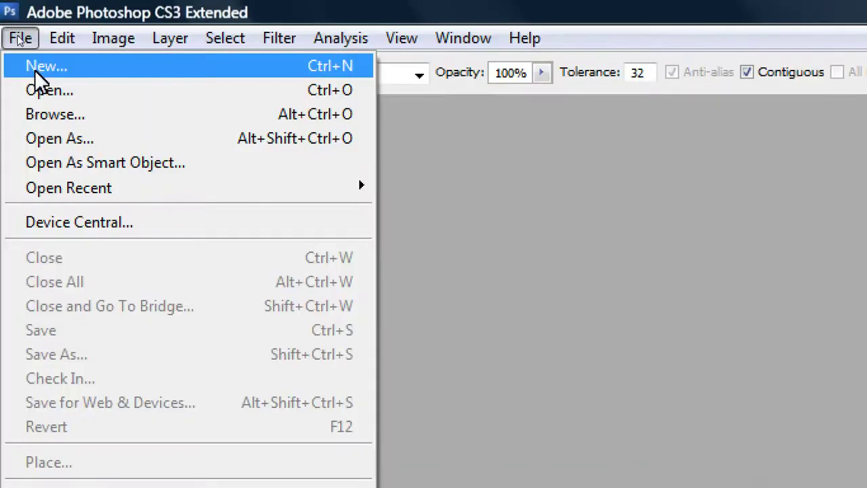
click(12, 35)
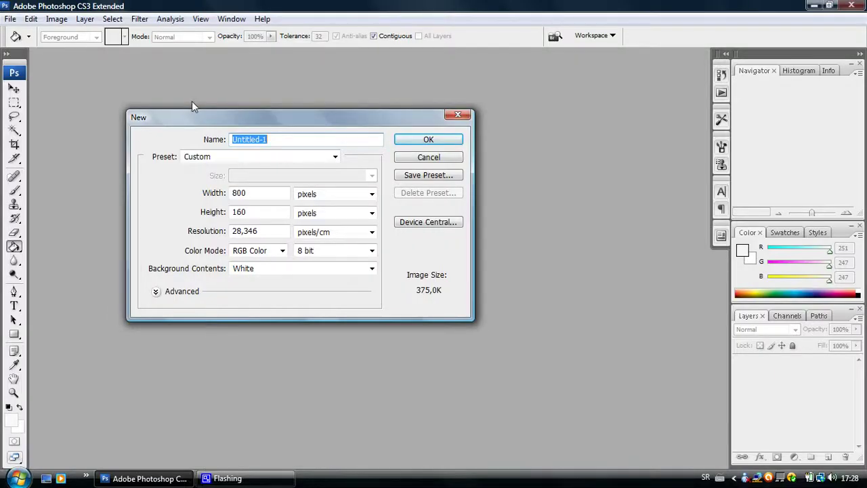
text(banner)
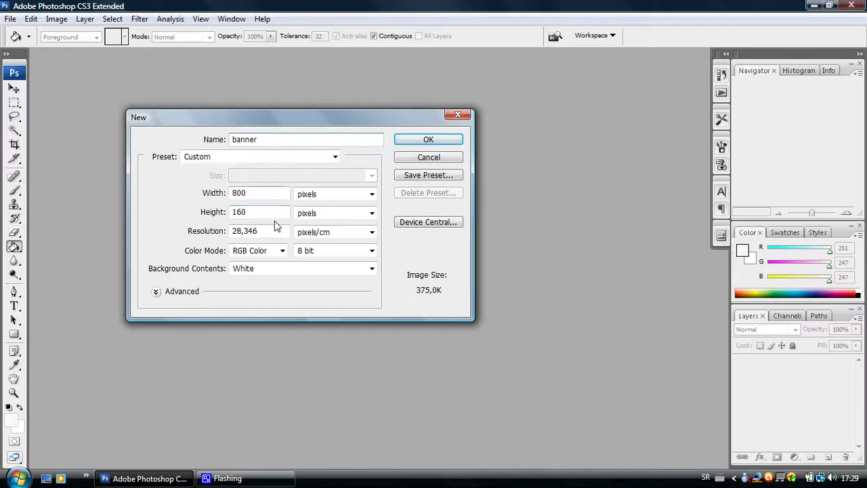
click(438, 139)
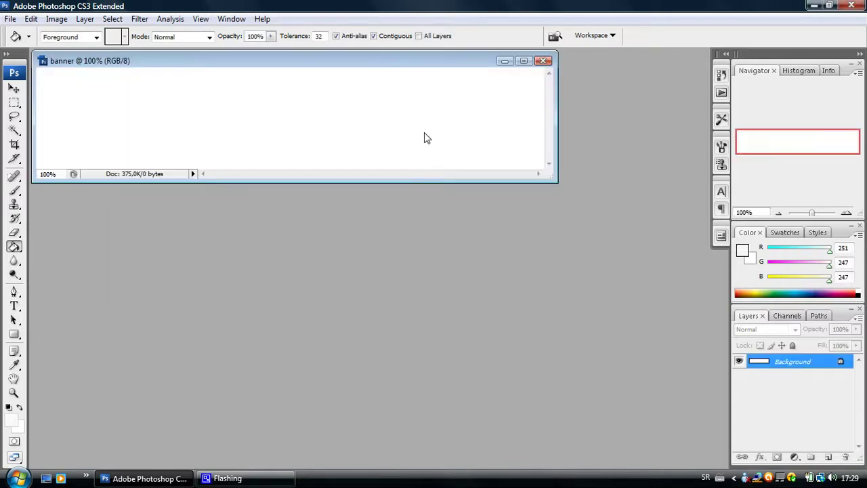
Enlarge the document window, reset the foreground to black and paint-bucket fill the canvas black.
drag(399, 61, 441, 153)
drag(591, 266, 642, 340)
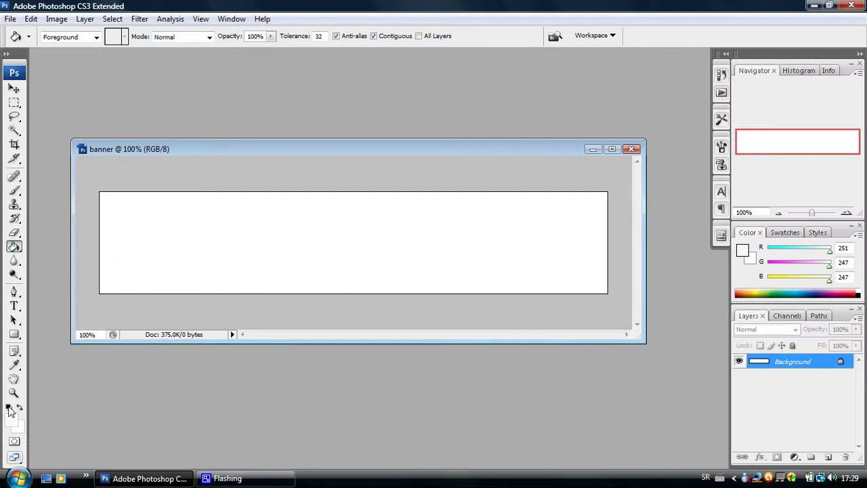
click(9, 407)
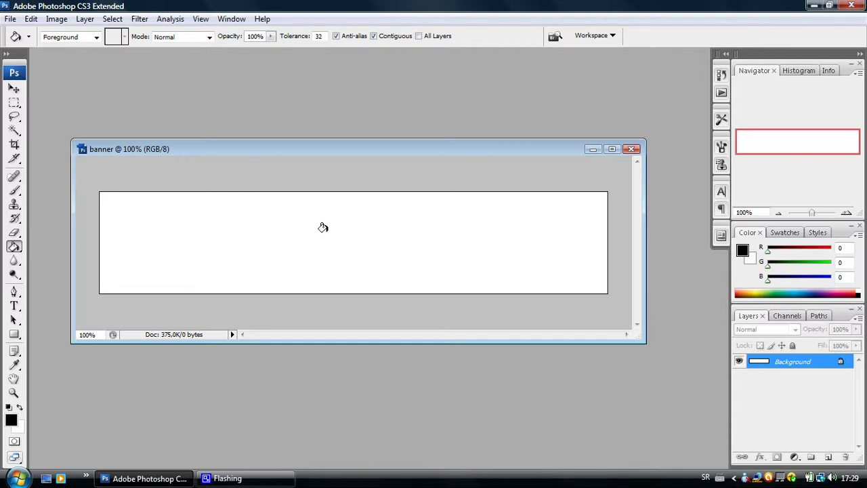
click(283, 234)
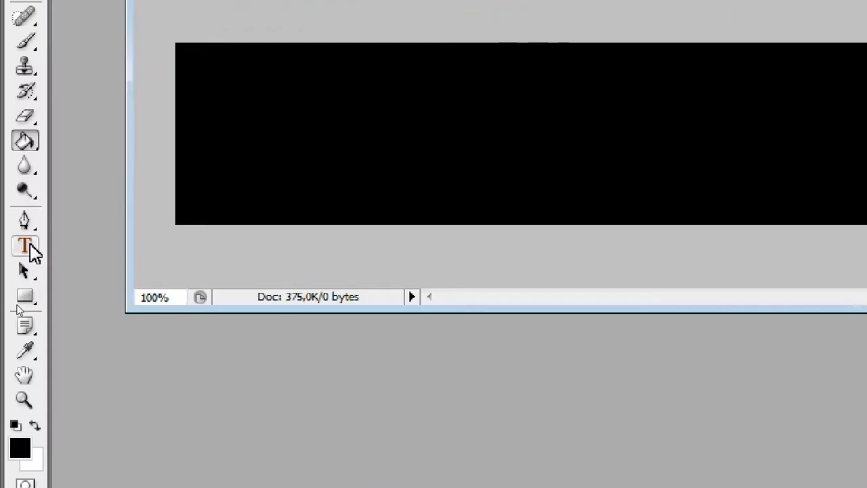
Set the Type tool to Verdana 72 pt with text colour fdfafa.
click(14, 306)
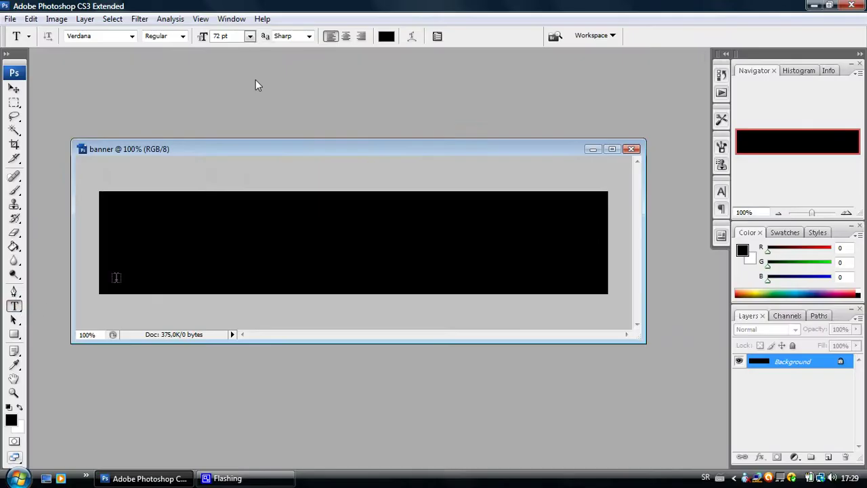
click(133, 36)
click(119, 49)
click(385, 37)
click(271, 114)
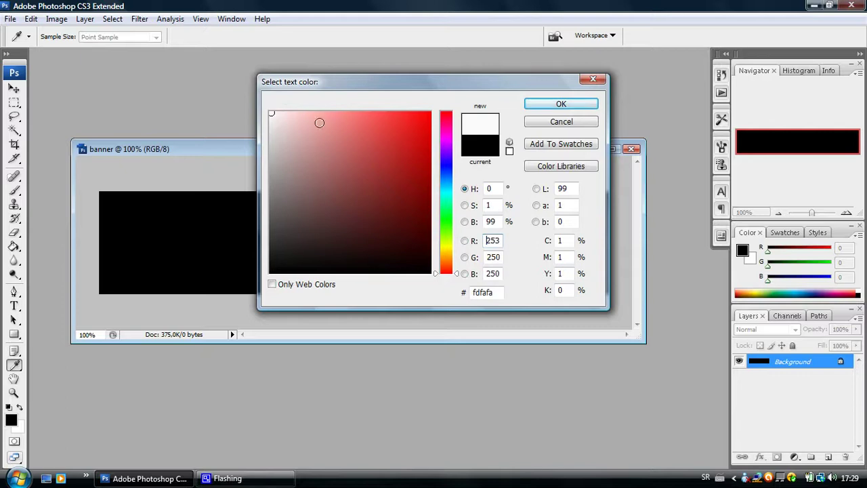
click(560, 104)
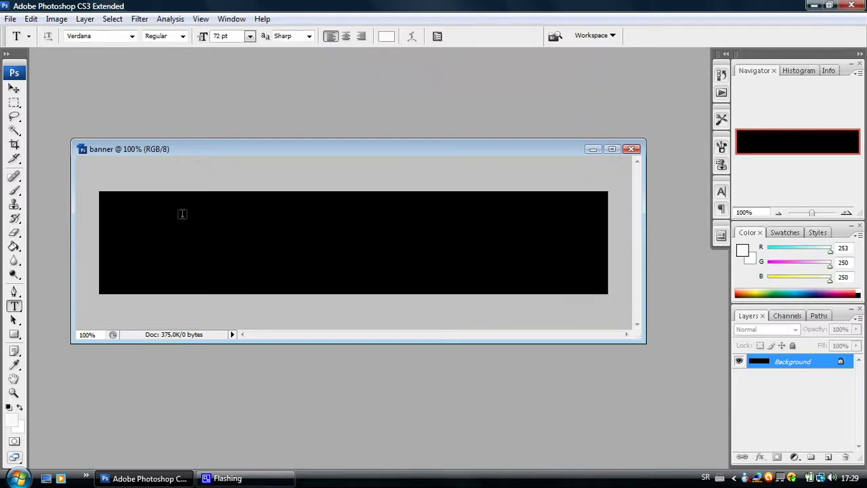
Type 'Site Banner' in a text box across the banner and move it to the centre.
drag(176, 216, 520, 269)
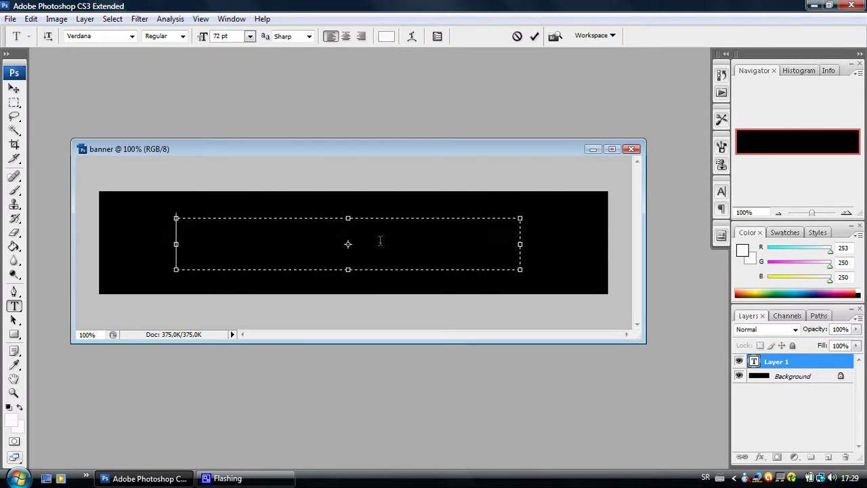
text(St)
key(BackSpace)
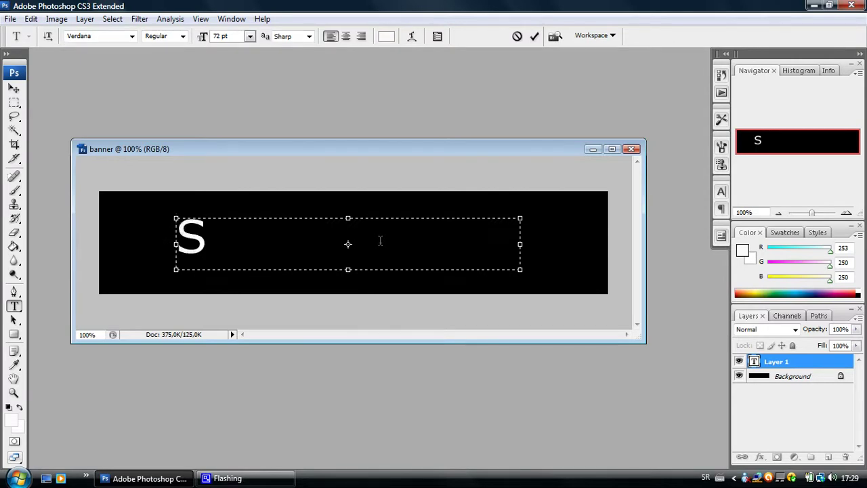
text(ite )
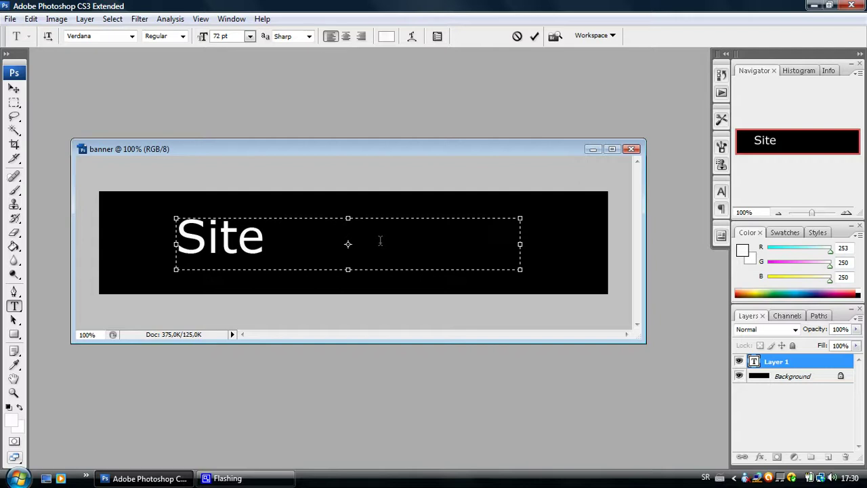
text(Banner)
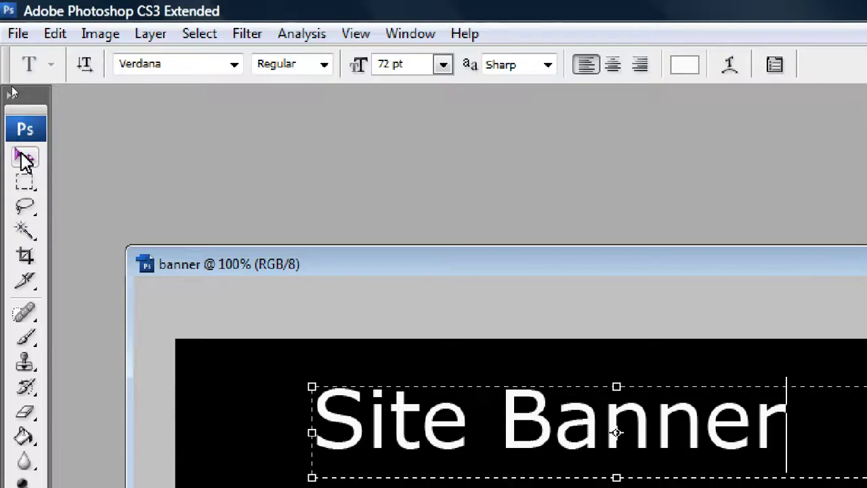
click(25, 160)
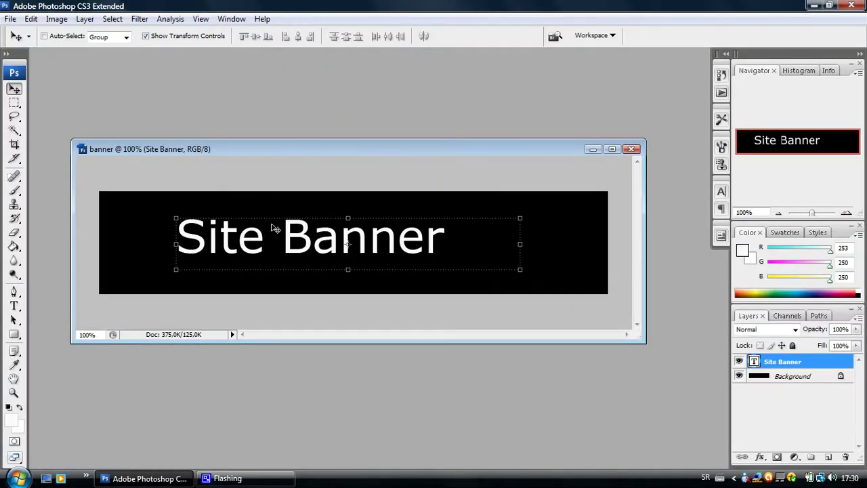
drag(276, 228, 328, 231)
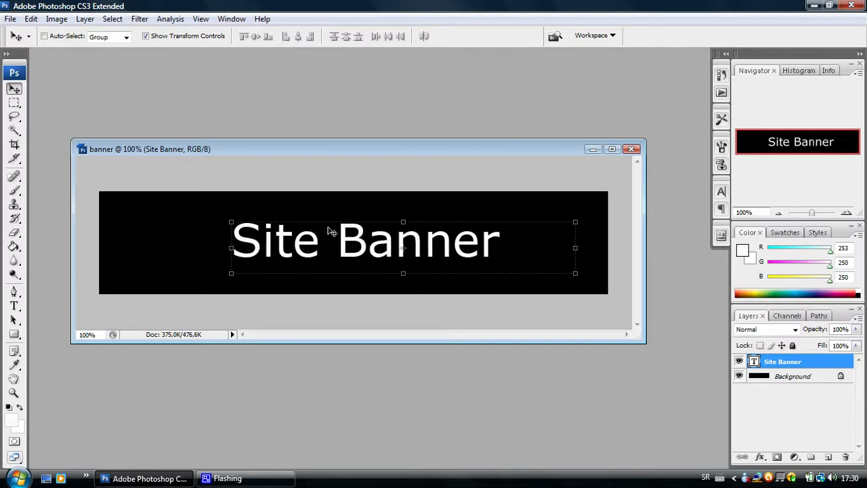
Select the Background and Site Banner layers and merge them into one layer.
click(812, 379)
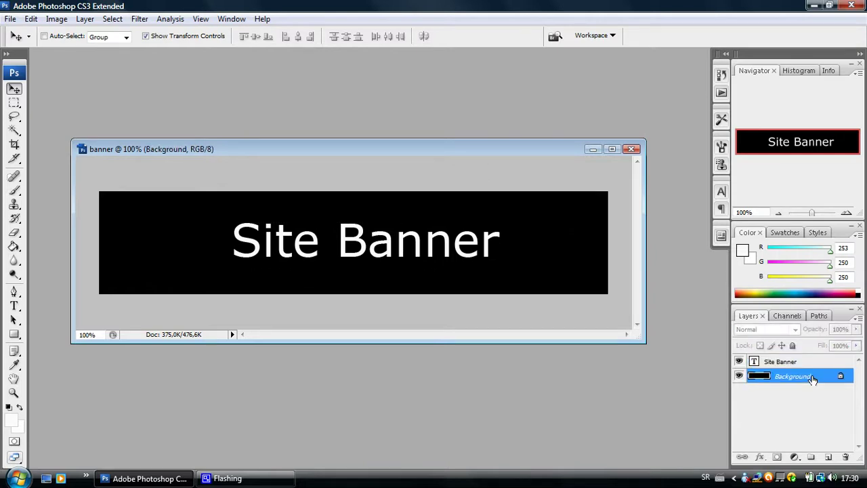
shift+click(774, 364)
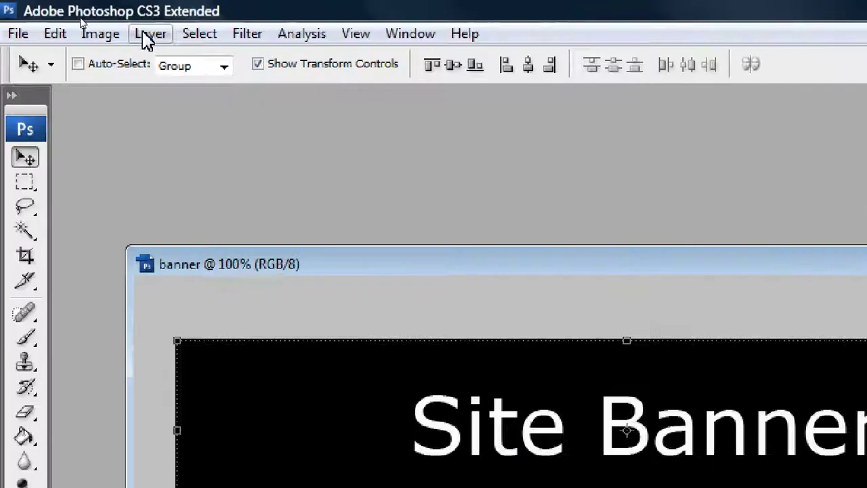
click(83, 19)
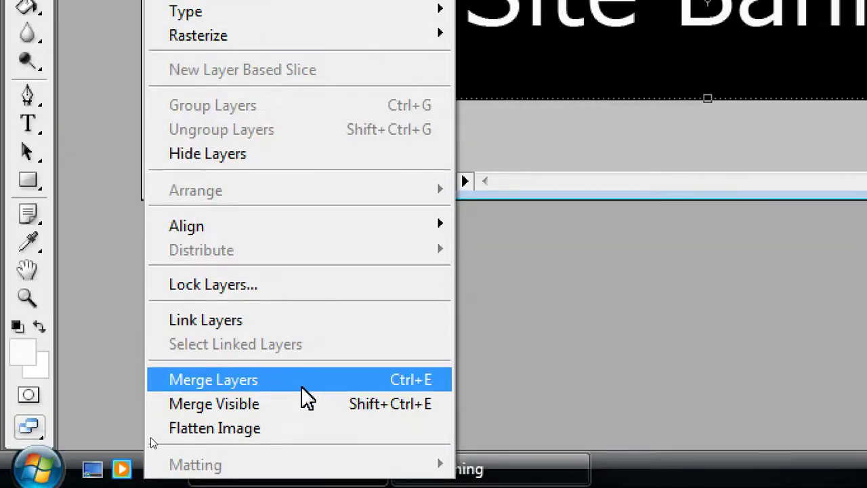
click(303, 383)
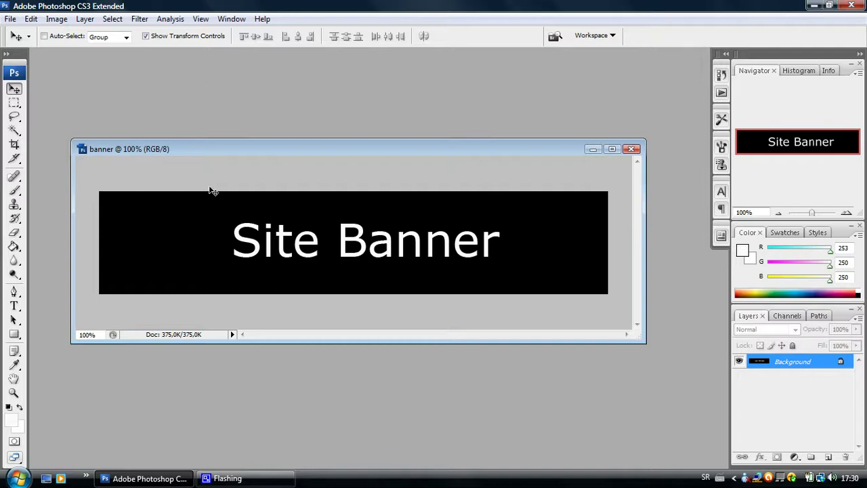
Apply the Stylize > Wind filter from the left, then repeat it with Ctrl+F.
drag(250, 146, 263, 141)
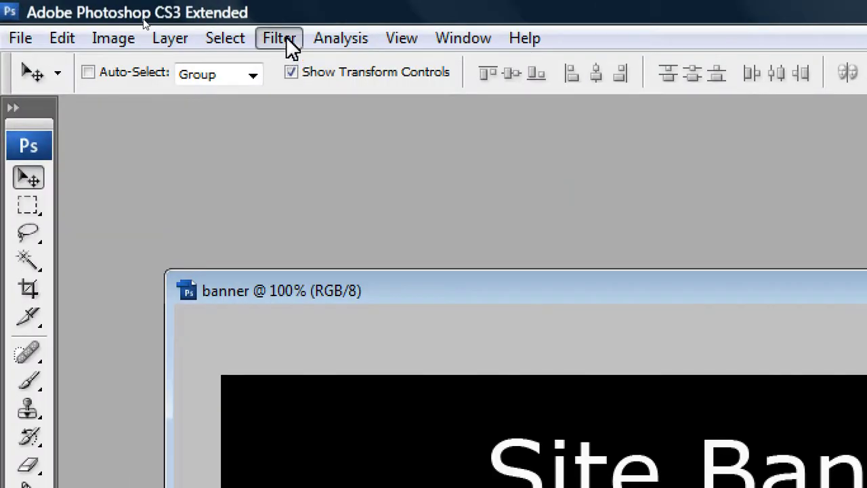
click(188, 25)
mouse_move(397, 401)
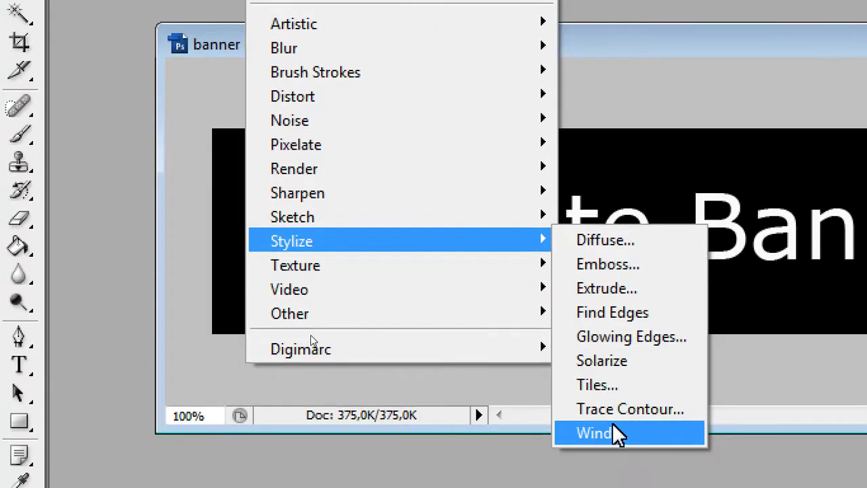
click(613, 464)
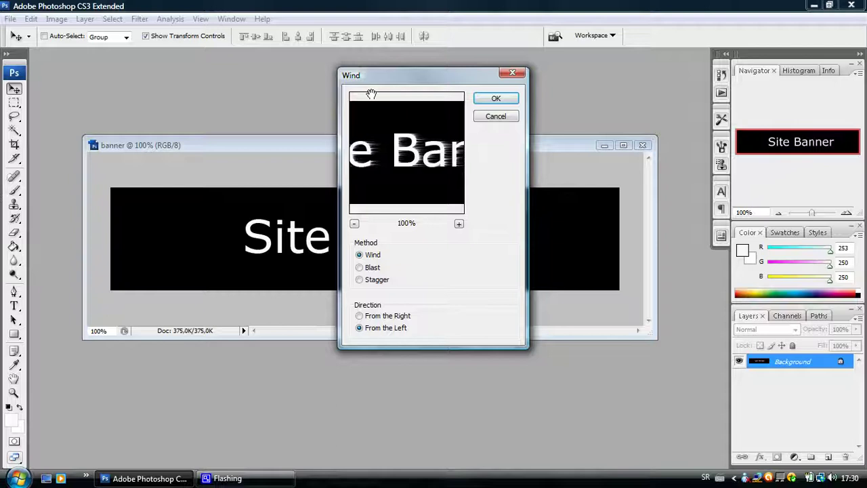
drag(399, 81, 356, 98)
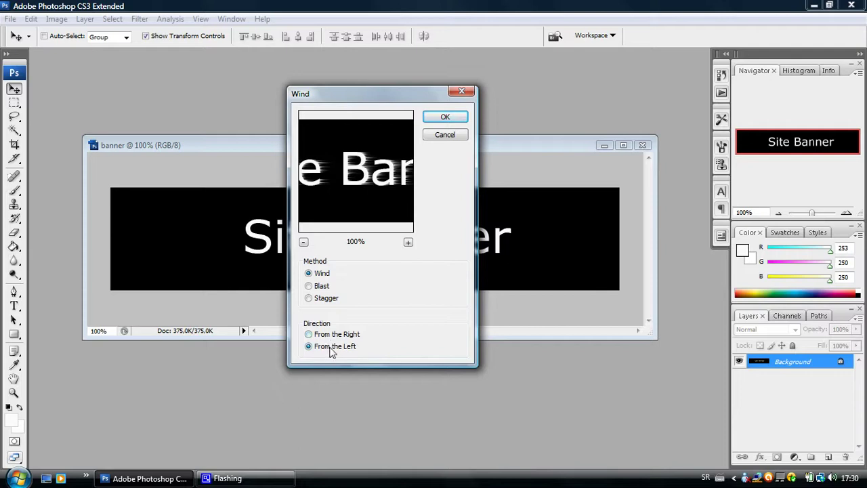
click(445, 117)
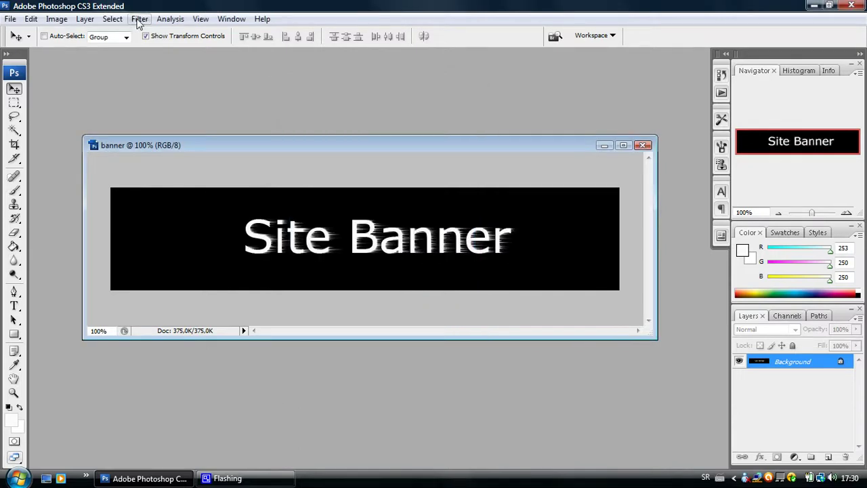
click(138, 20)
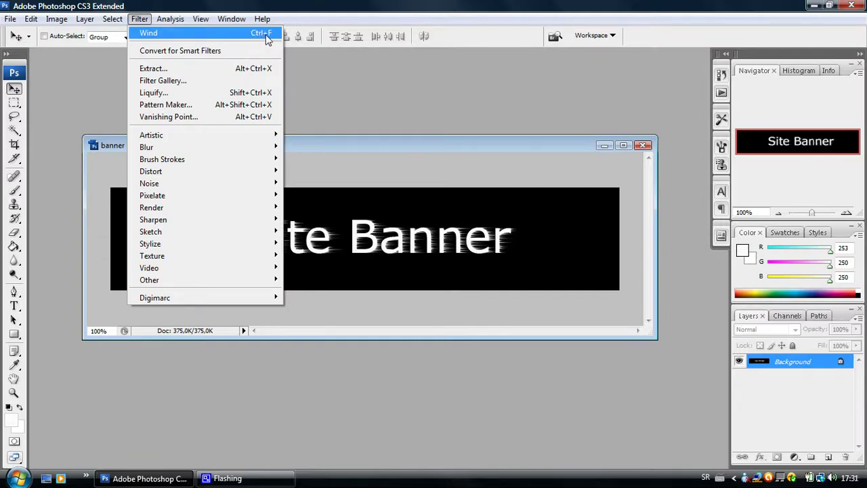
click(139, 20)
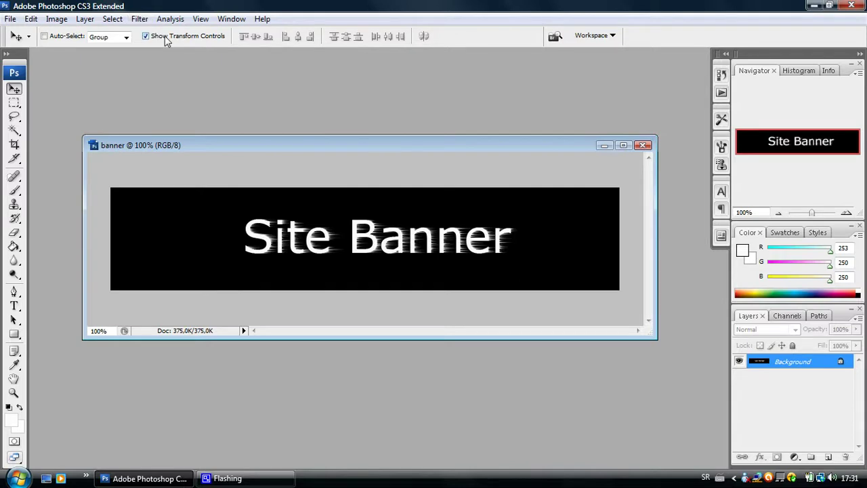
key(ctrl+f)
key(ctrl+f)
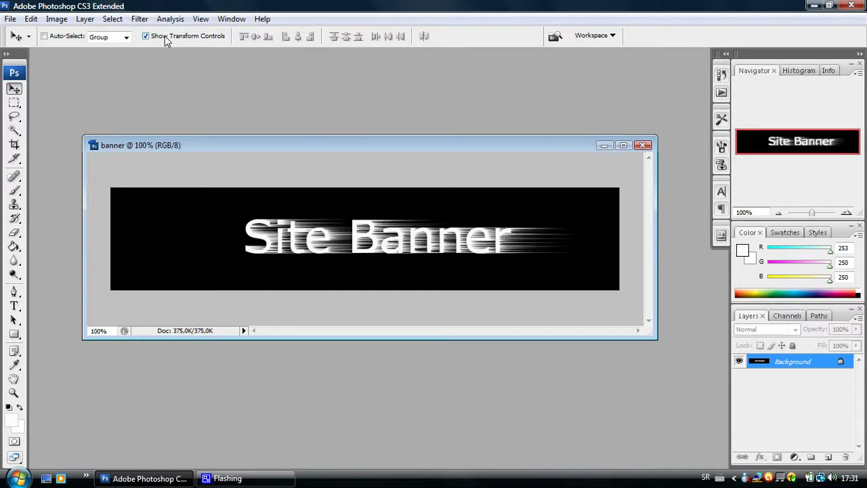
Rotate the canvas 90° CW, maximize the document window, and apply Wind twice.
click(60, 19)
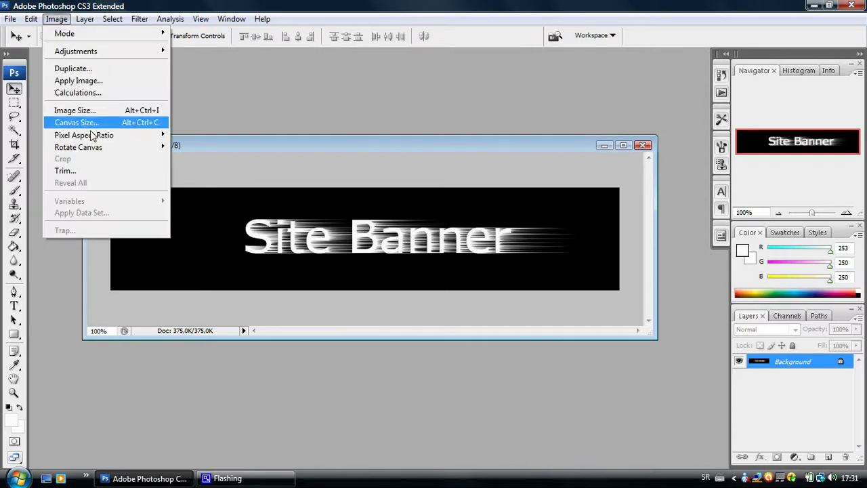
mouse_move(119, 148)
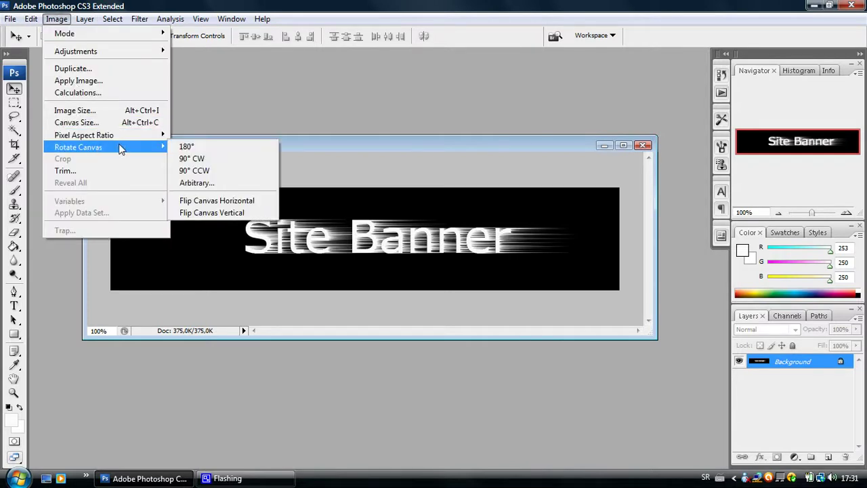
click(198, 160)
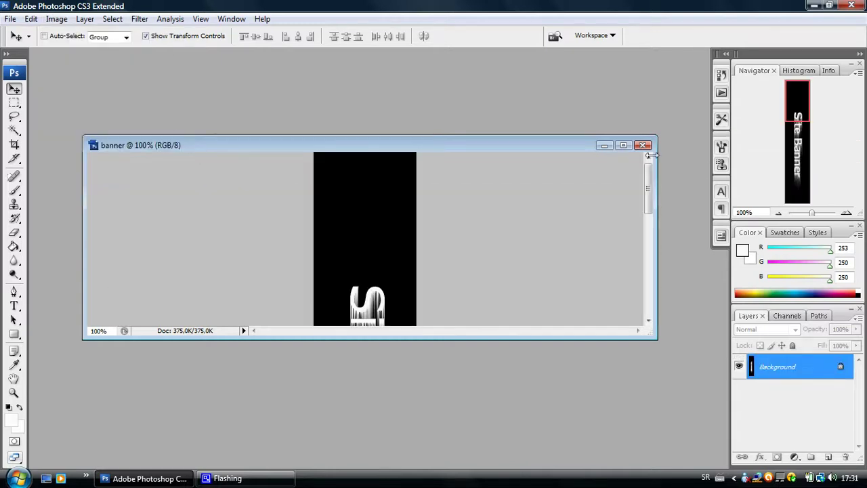
click(623, 145)
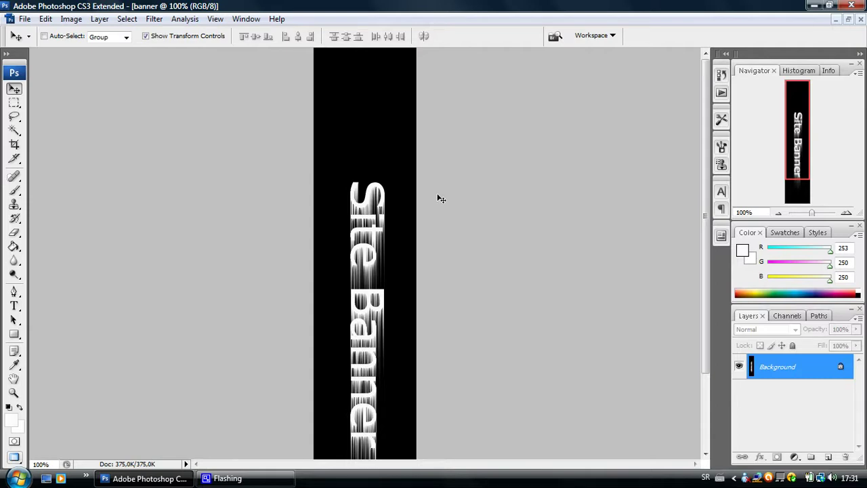
key(ctrl+f)
key(ctrl+f)
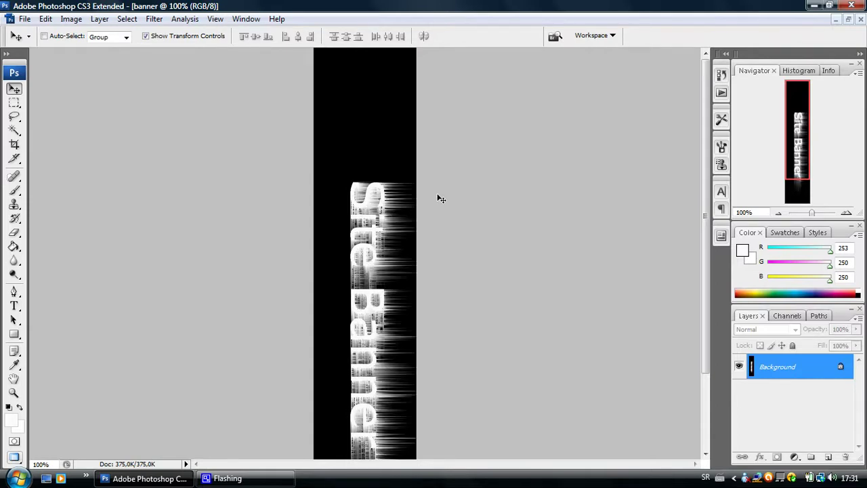
key(ctrl+f)
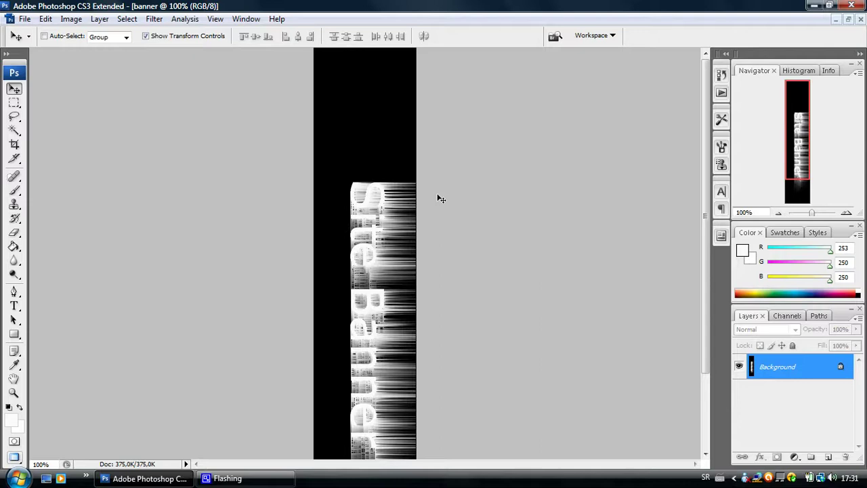
Rotate the canvas another 90° CW, upside down, and apply Wind twice more.
click(71, 19)
mouse_move(110, 148)
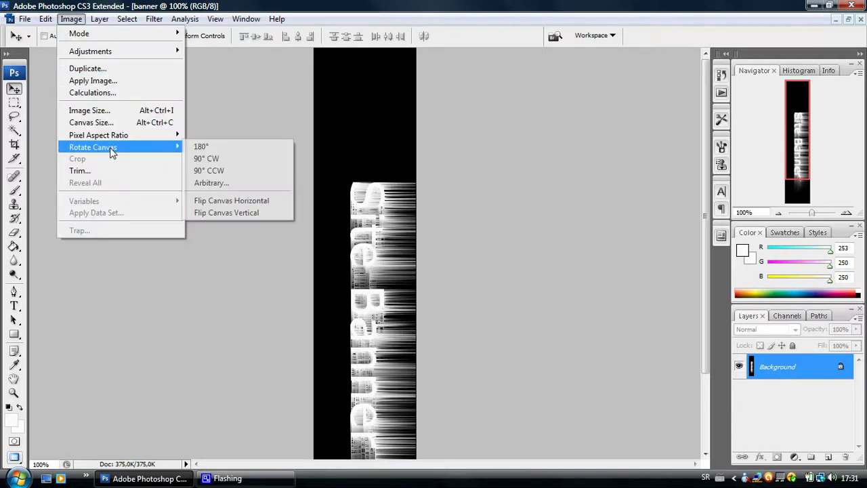
click(223, 158)
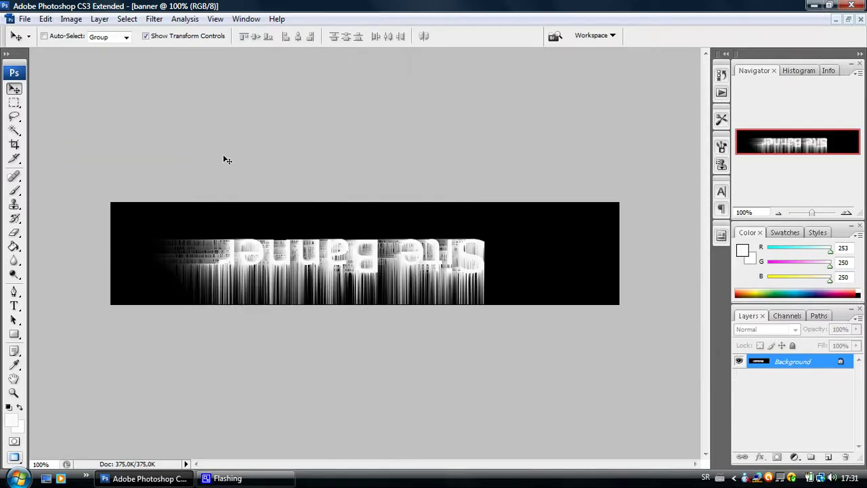
key(ctrl+f)
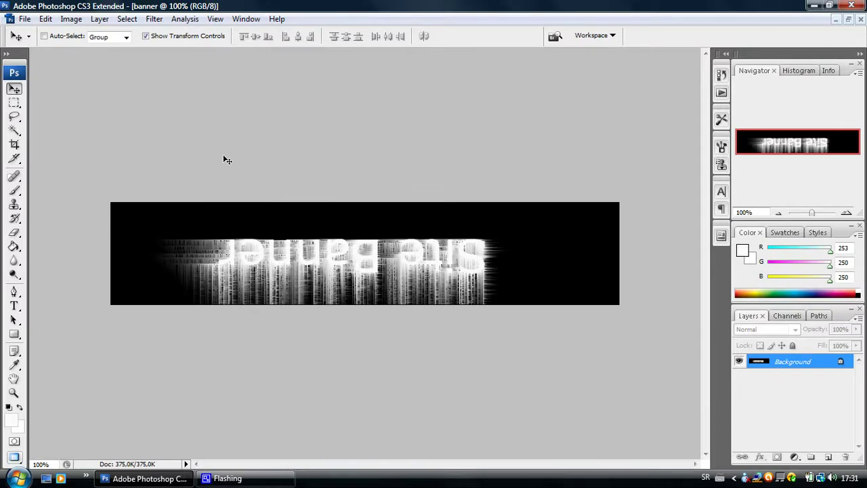
key(ctrl+f)
key(ctrl+f)
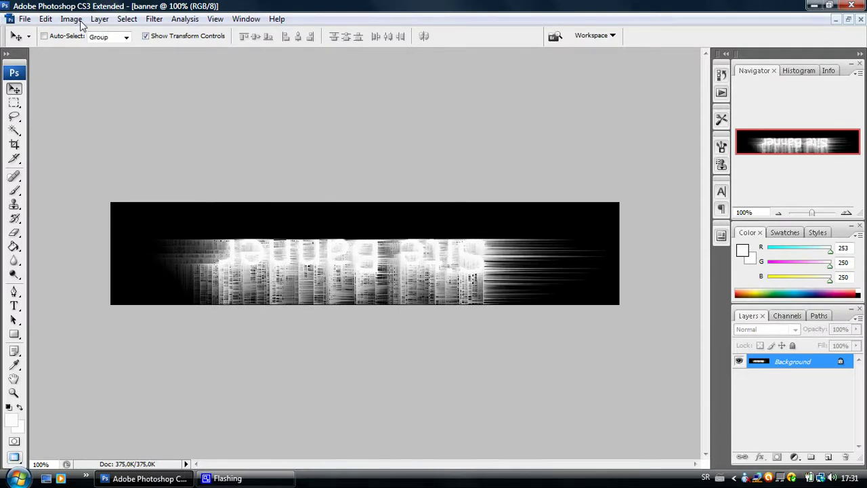
Rotate the canvas a third 90° CW into a vertical strip and apply Wind twice.
click(79, 22)
mouse_move(131, 150)
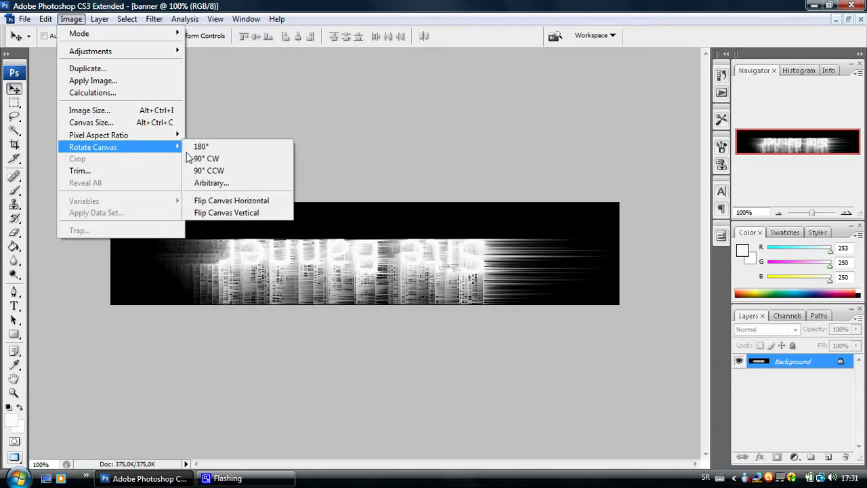
click(199, 163)
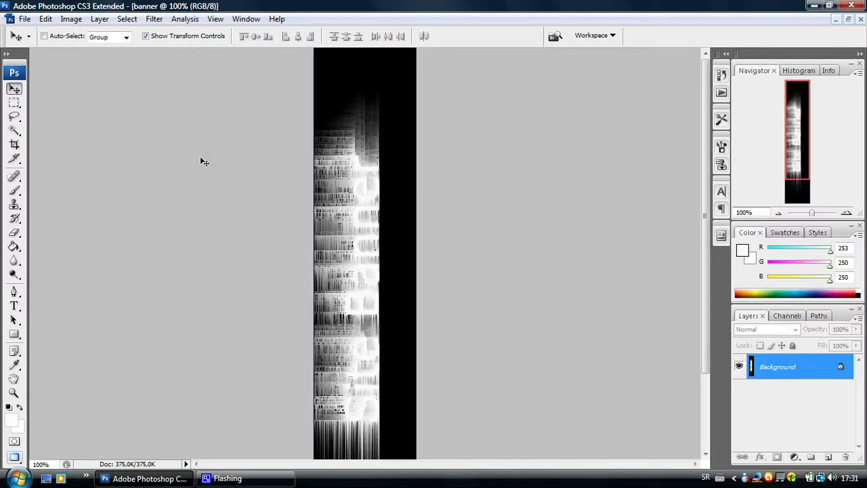
key(ctrl+f)
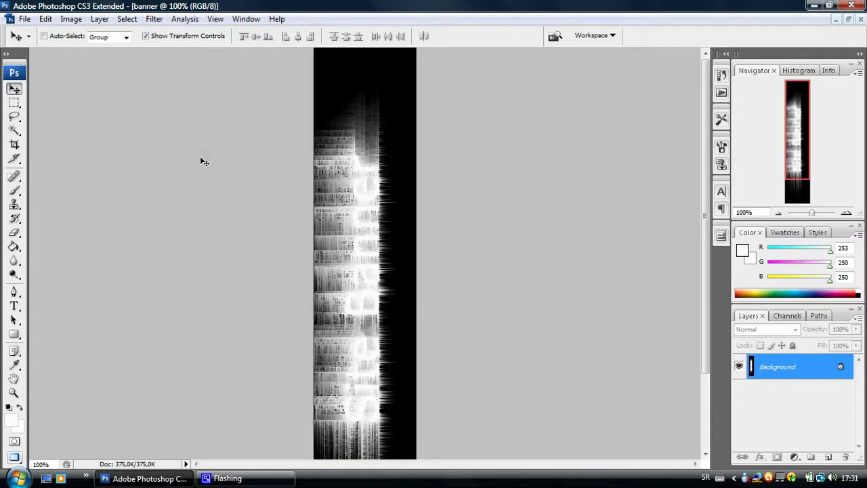
key(ctrl+f)
key(ctrl+f)
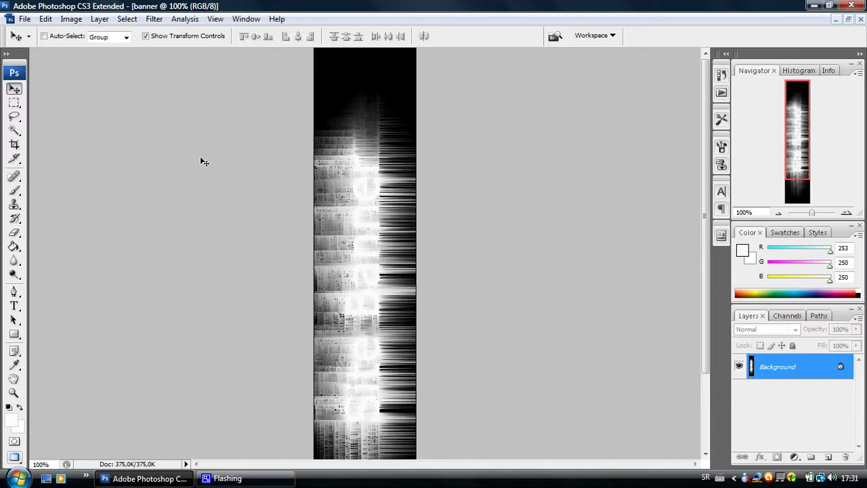
Rotate the canvas a final 90° CW back to a horizontal banner.
click(72, 19)
mouse_move(170, 147)
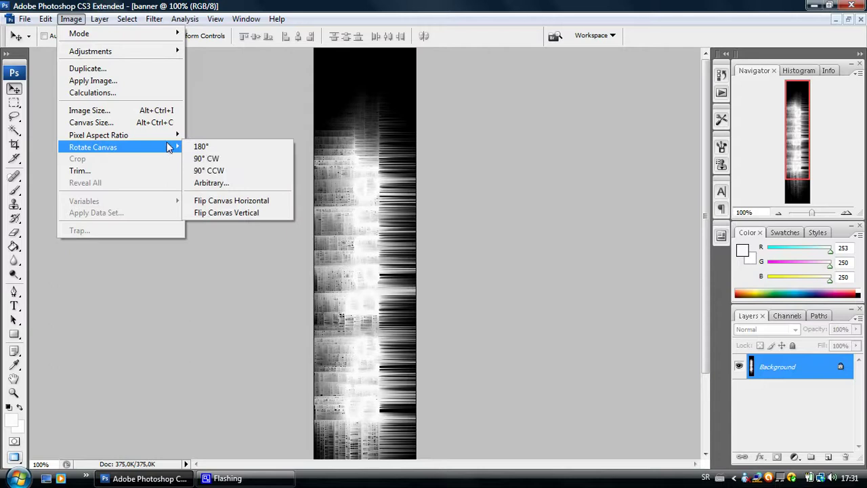
click(215, 157)
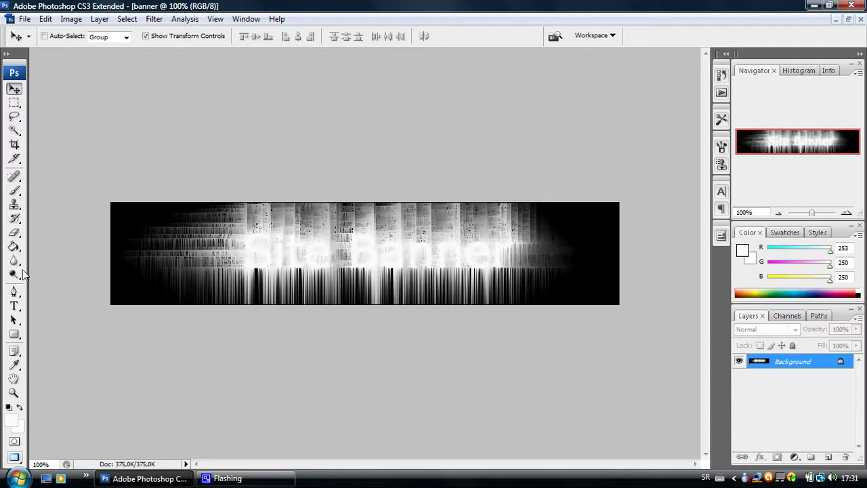
Add a new Verdana 'Site Banner' text layer and align it over the streaked lettering.
click(14, 306)
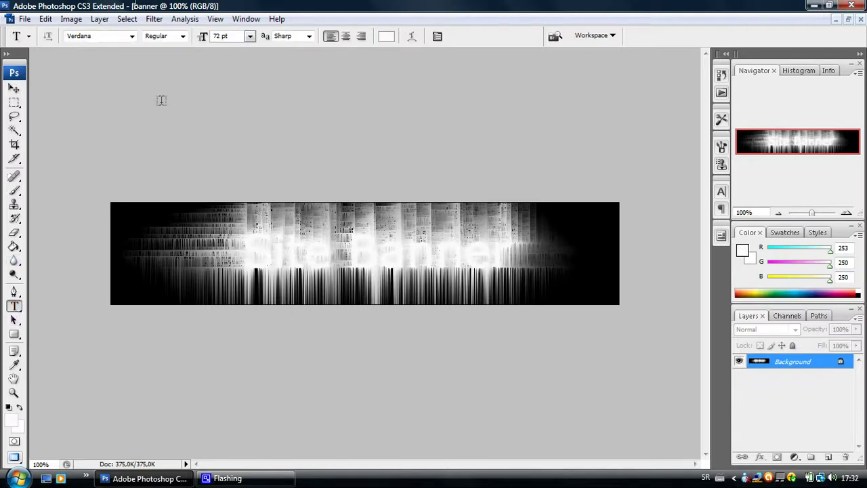
click(132, 37)
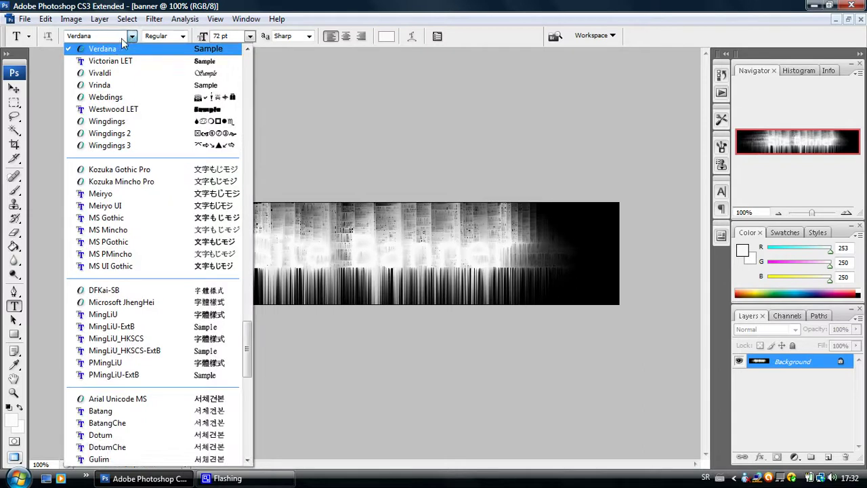
click(132, 37)
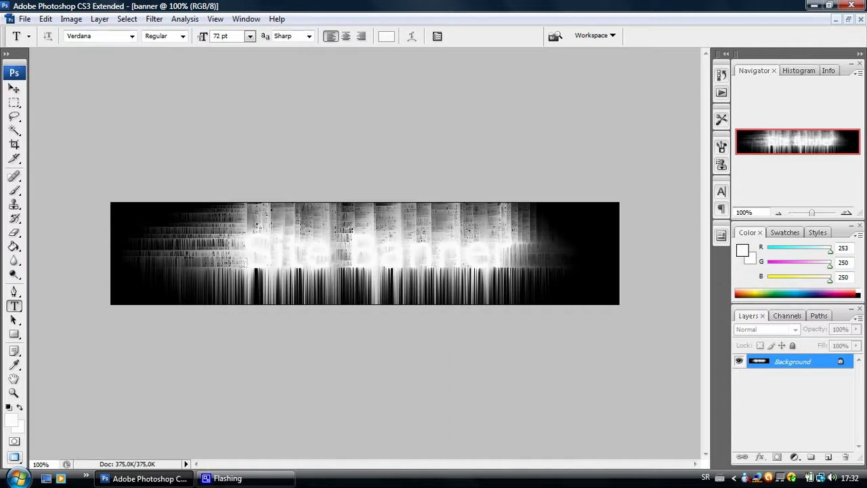
drag(231, 232, 516, 269)
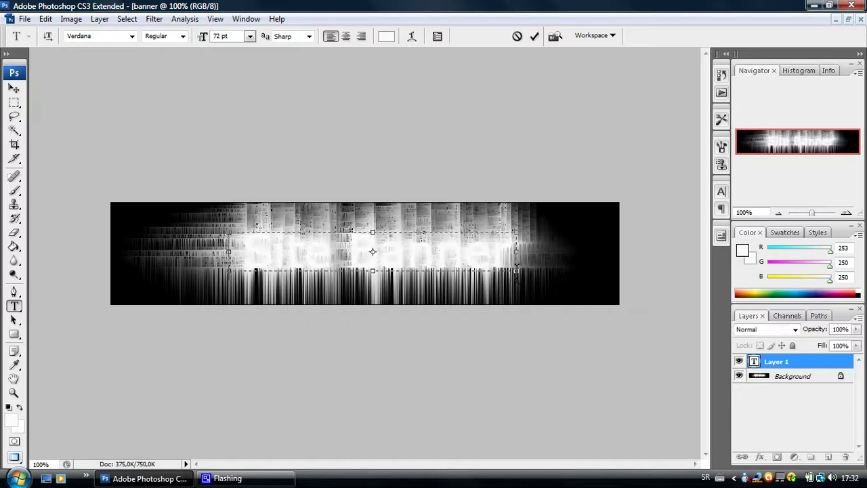
text(S)
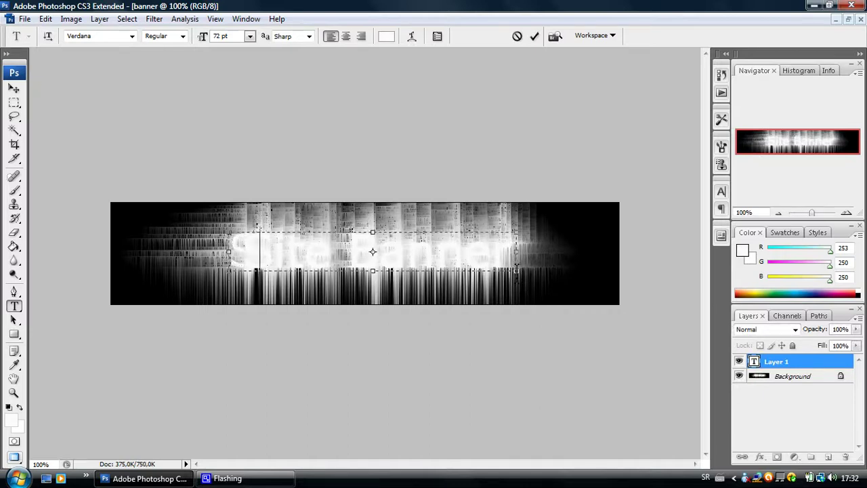
text(ite Banner)
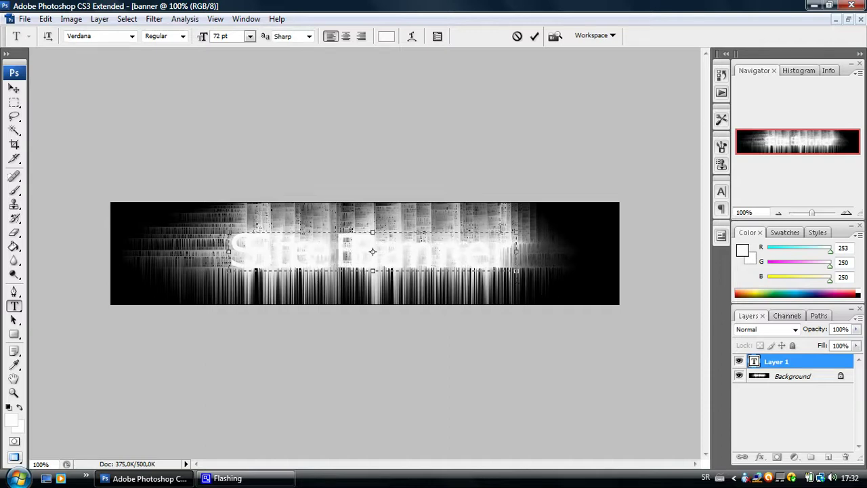
click(14, 89)
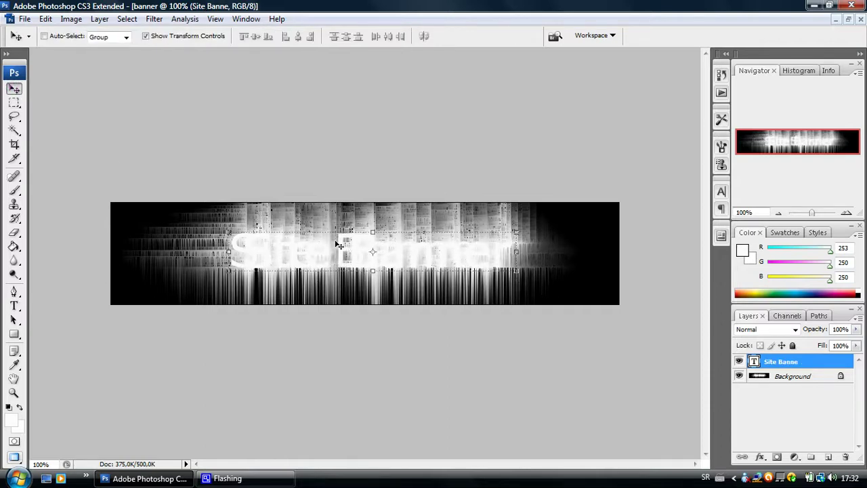
drag(342, 246, 351, 242)
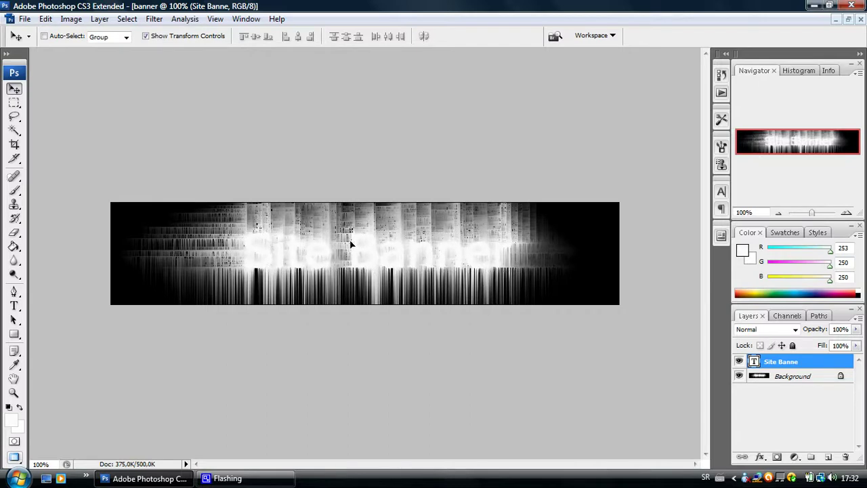
mouse_move(351, 244)
mouse_down()
mouse_move(351, 252)
mouse_move(350, 241)
mouse_up()
Give the text layer a solid black 1 px Stroke layer style.
double_click(812, 362)
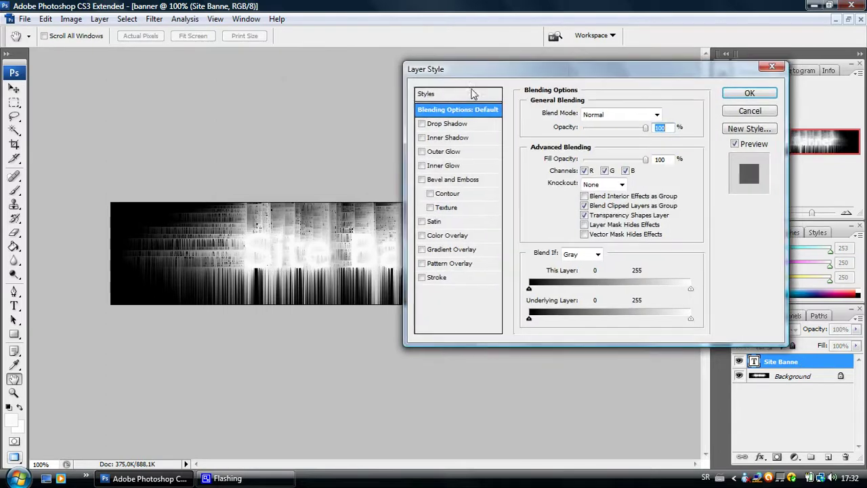
drag(569, 71, 420, 86)
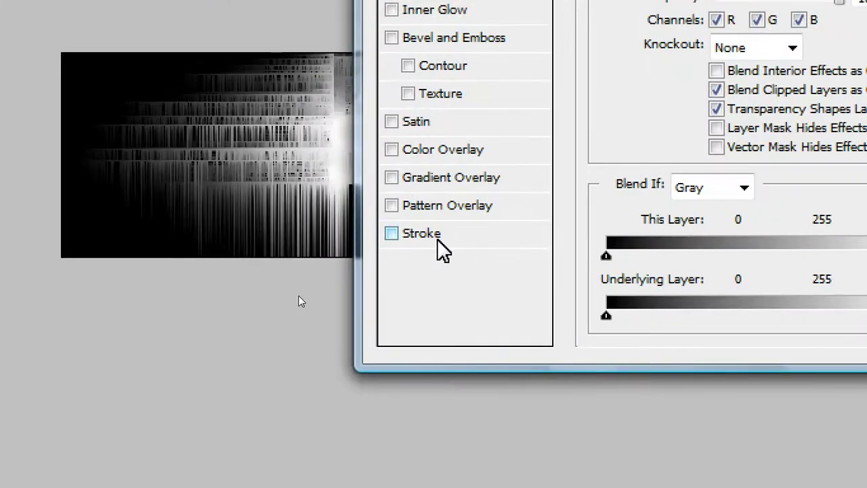
click(298, 298)
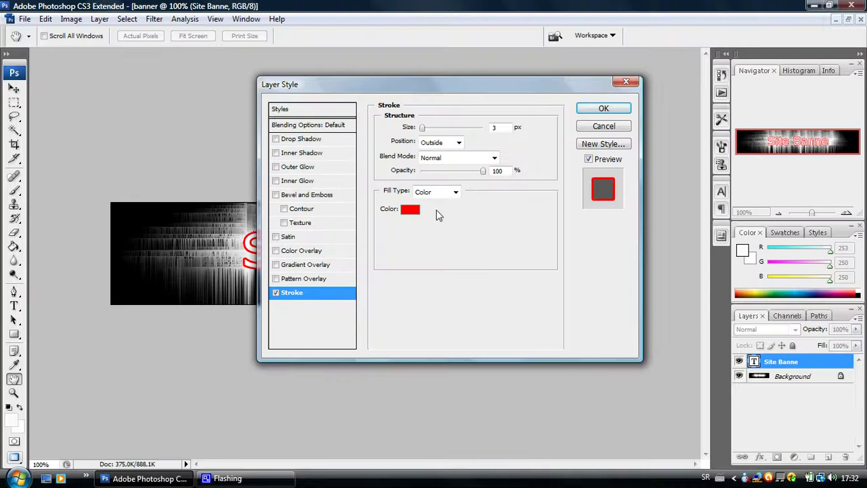
click(456, 195)
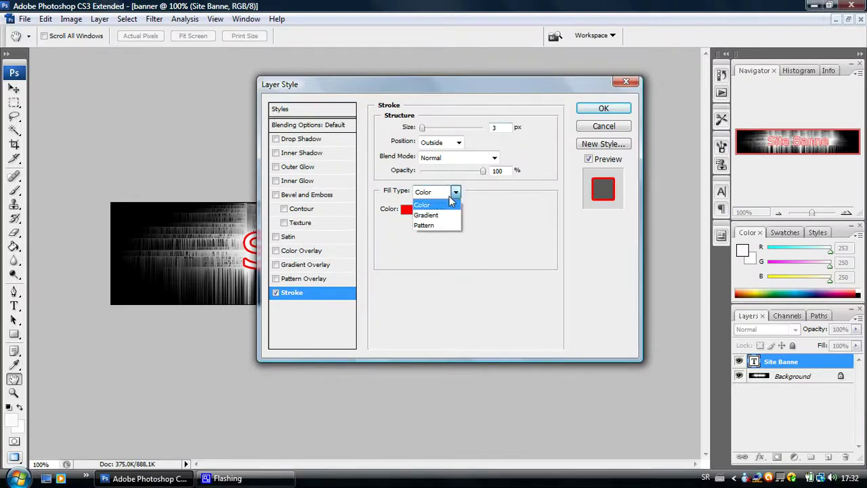
click(453, 201)
click(411, 210)
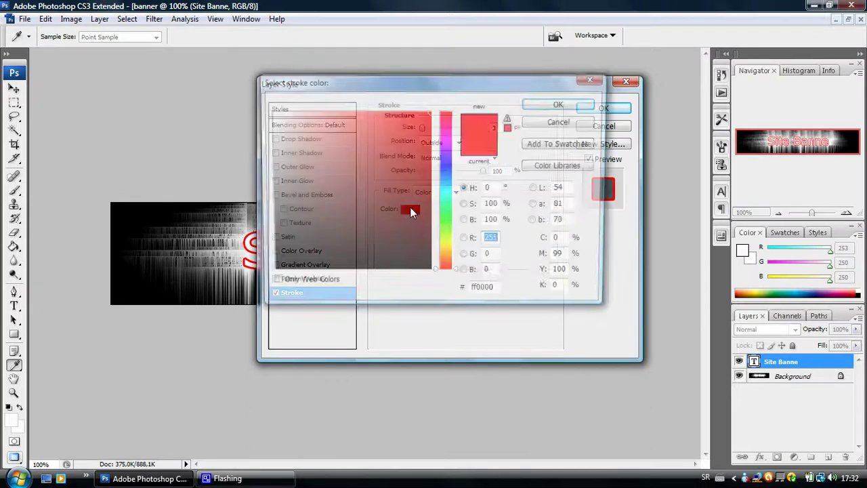
click(423, 271)
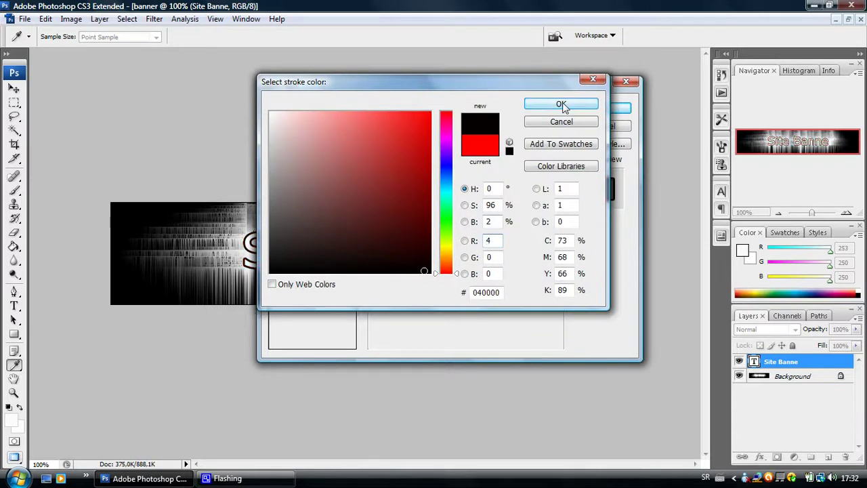
click(561, 104)
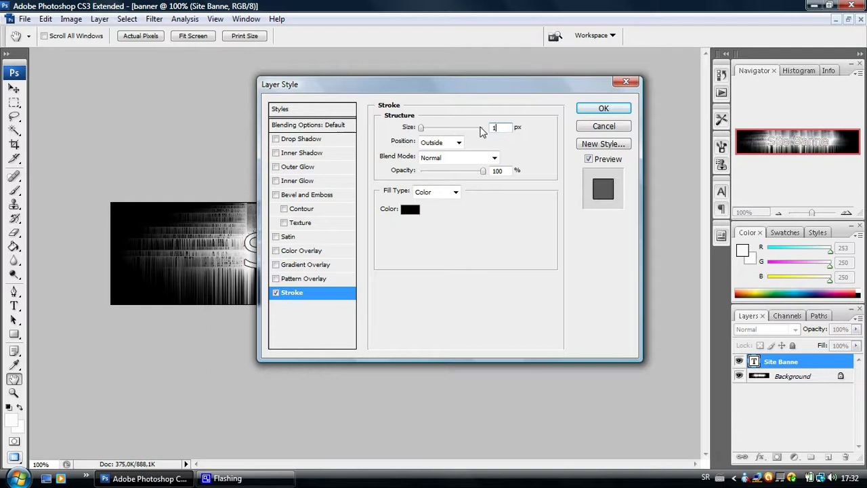
text(1)
click(596, 109)
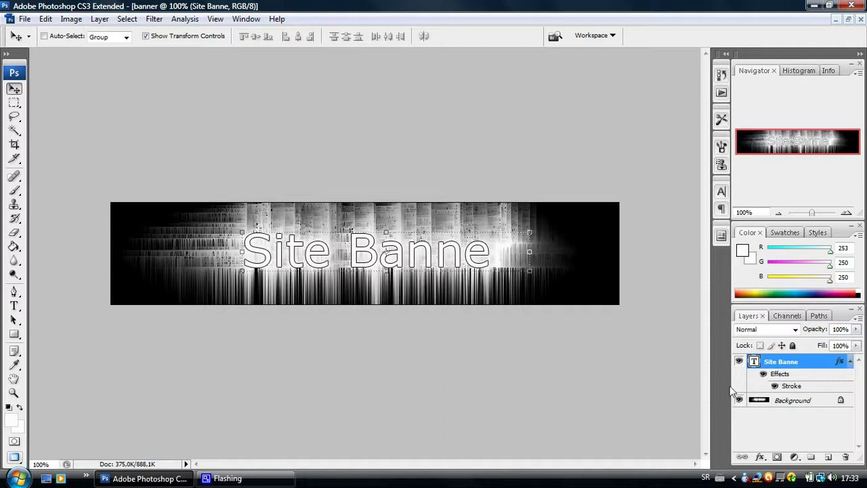
Add a Drop Shadow to the text at 162°, 11 px distance and 19% spread.
double_click(823, 367)
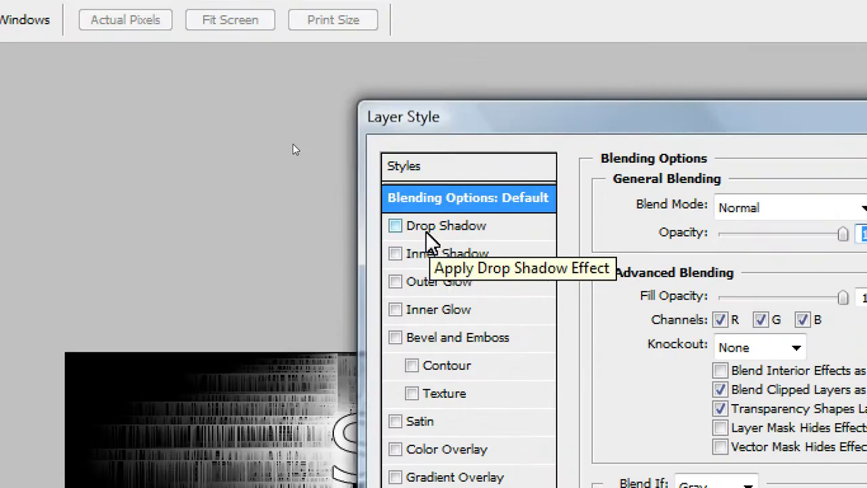
click(295, 139)
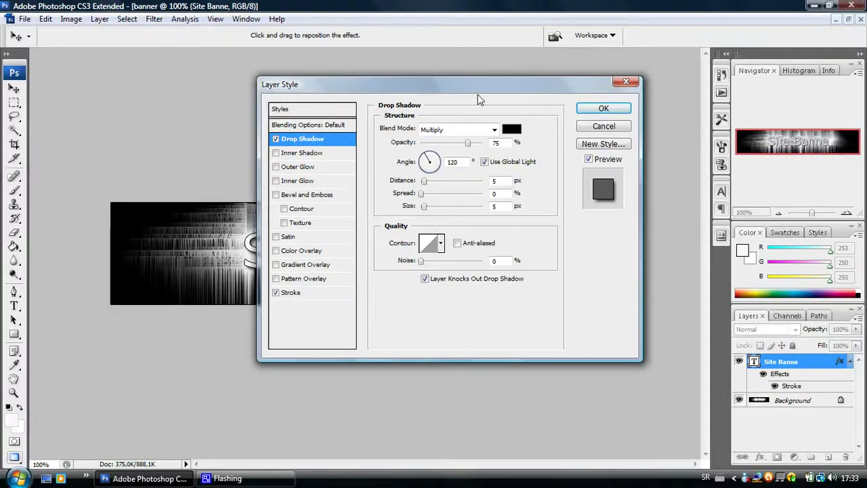
drag(478, 97, 559, 110)
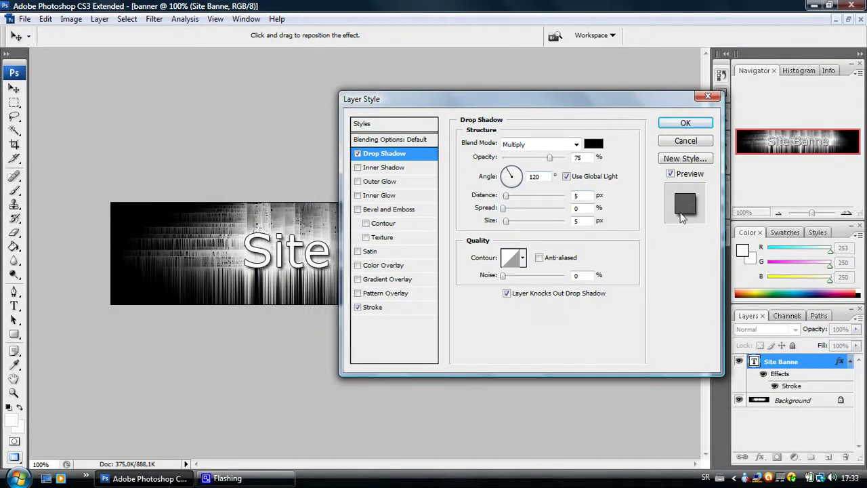
mouse_move(507, 170)
mouse_down()
mouse_move(519, 175)
mouse_move(518, 191)
mouse_move(516, 179)
mouse_move(505, 184)
mouse_move(510, 190)
mouse_move(503, 177)
mouse_up()
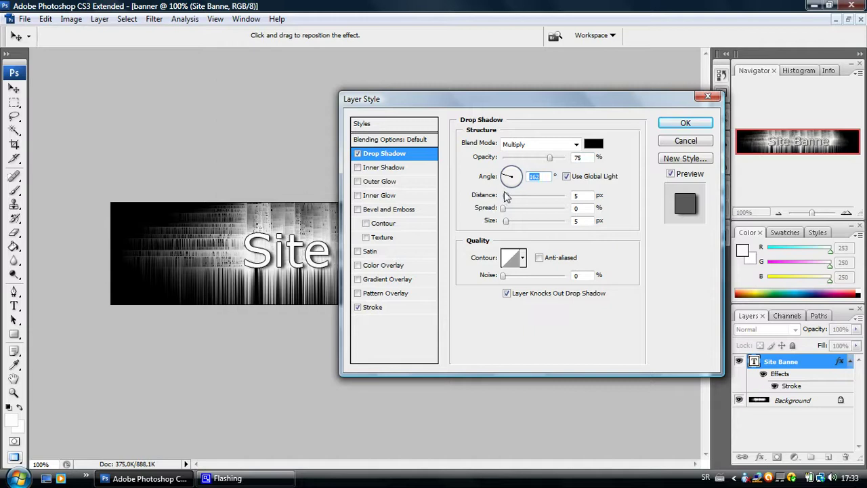
drag(505, 196, 507, 225)
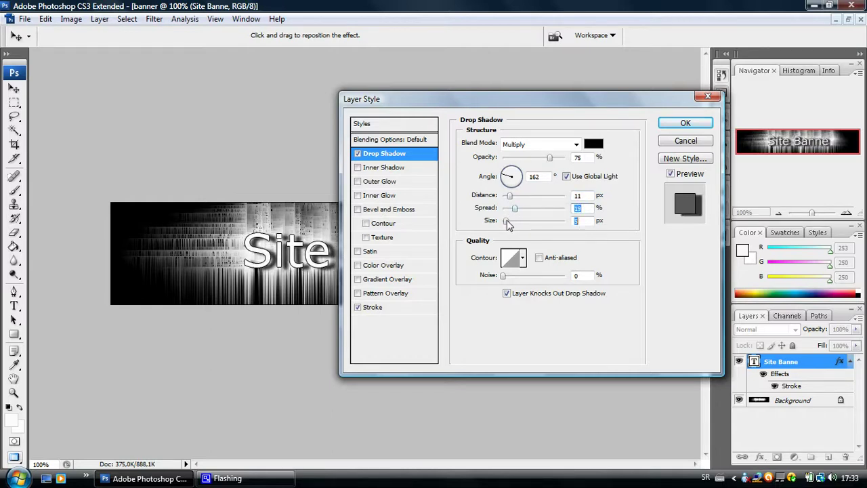
click(685, 123)
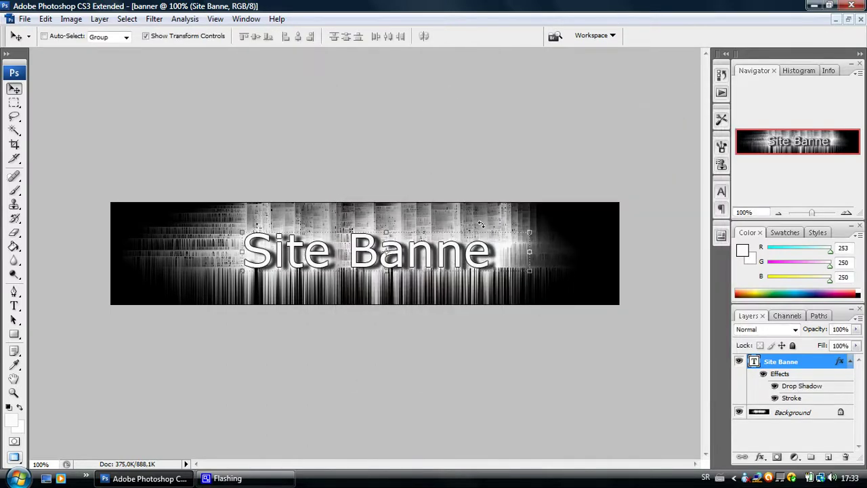